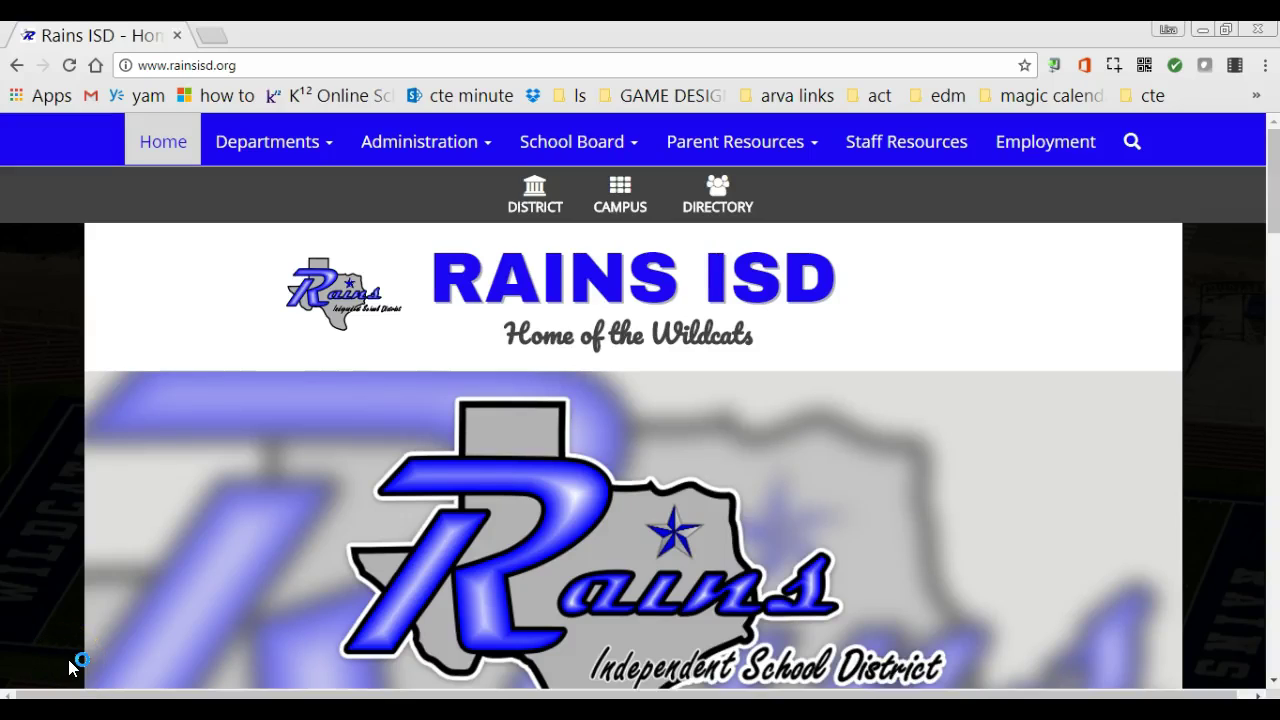
Step: Open Gmail and switch to the rainsisd.org school district account from the account list
{"action": "mouse_move", "coordinate": [437, 708]}
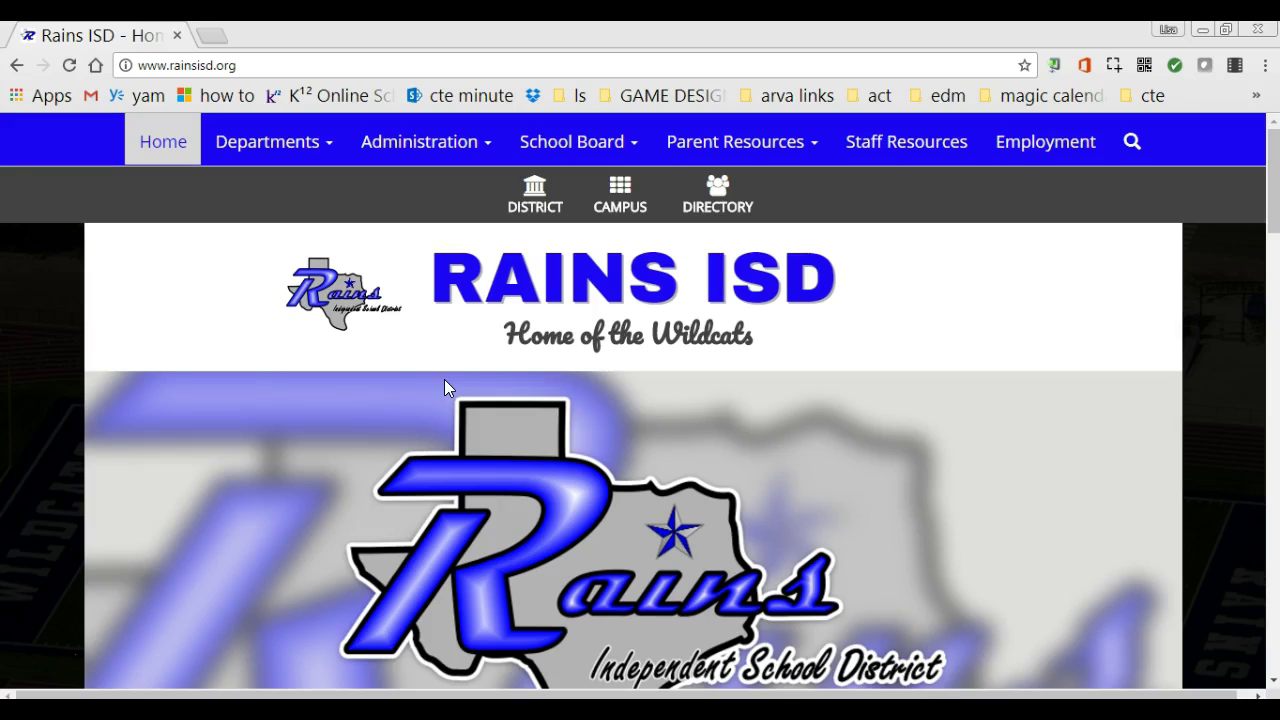
{"action": "left_click", "coordinate": [89, 99]}
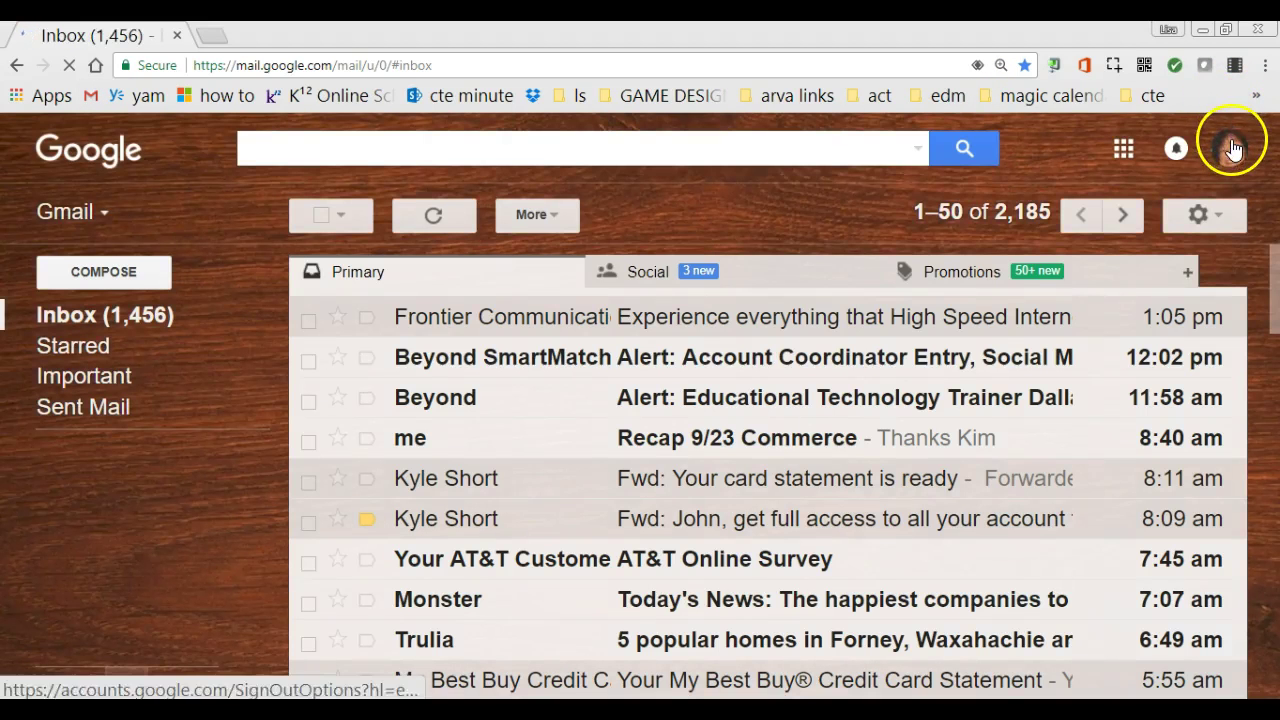
{"action": "left_click", "coordinate": [1233, 158]}
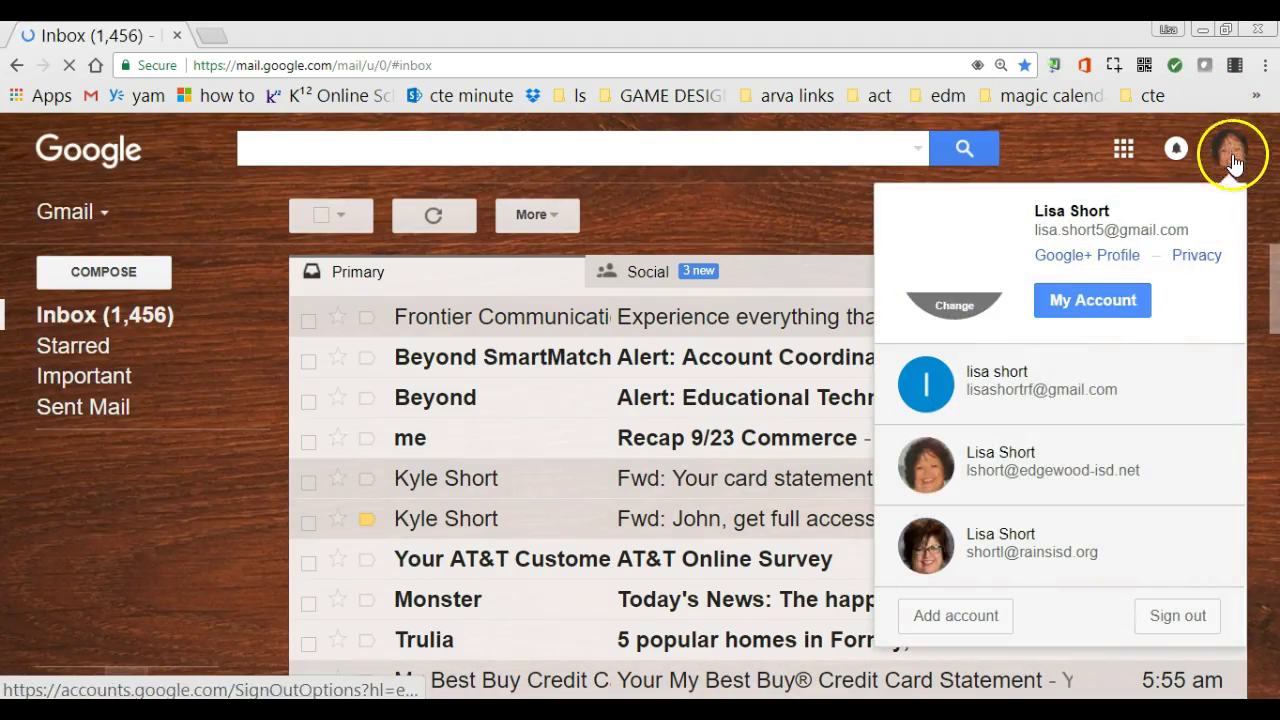
{"action": "left_click", "coordinate": [987, 558]}
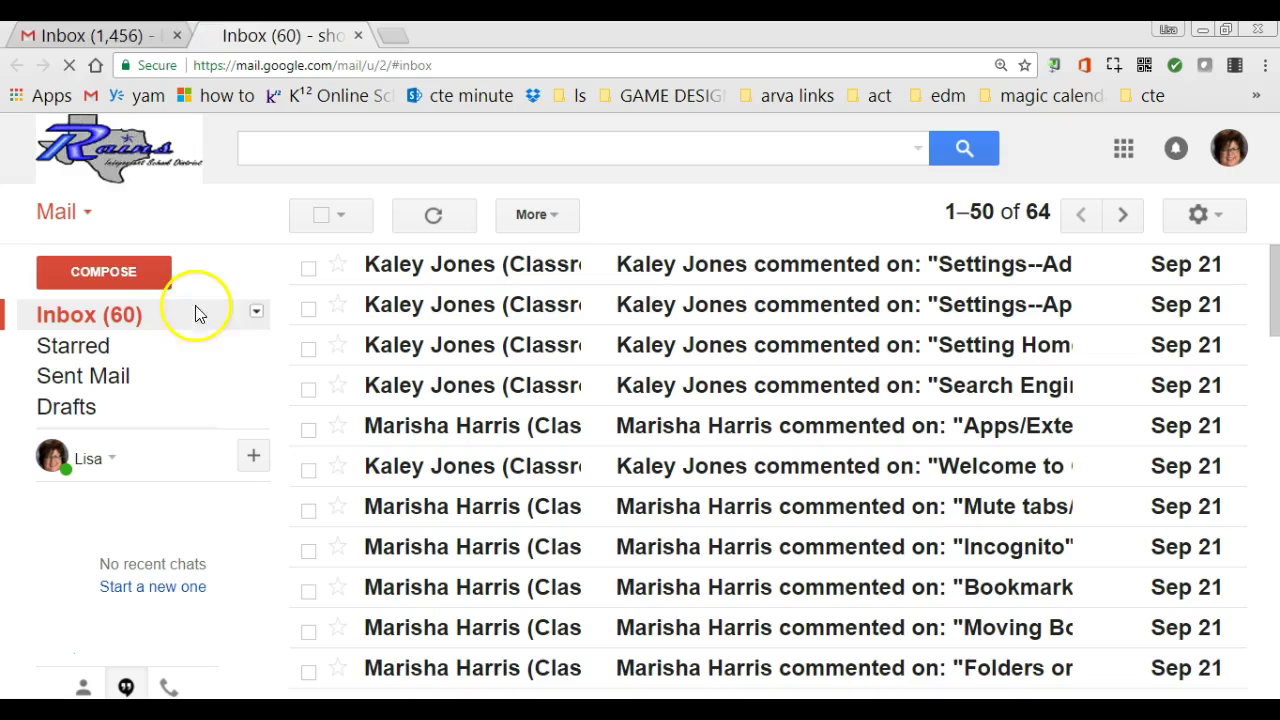
Step: Close the personal mailbox tab, leaving the Rains ISD inbox with its 64 conversations
{"action": "left_click", "coordinate": [177, 37]}
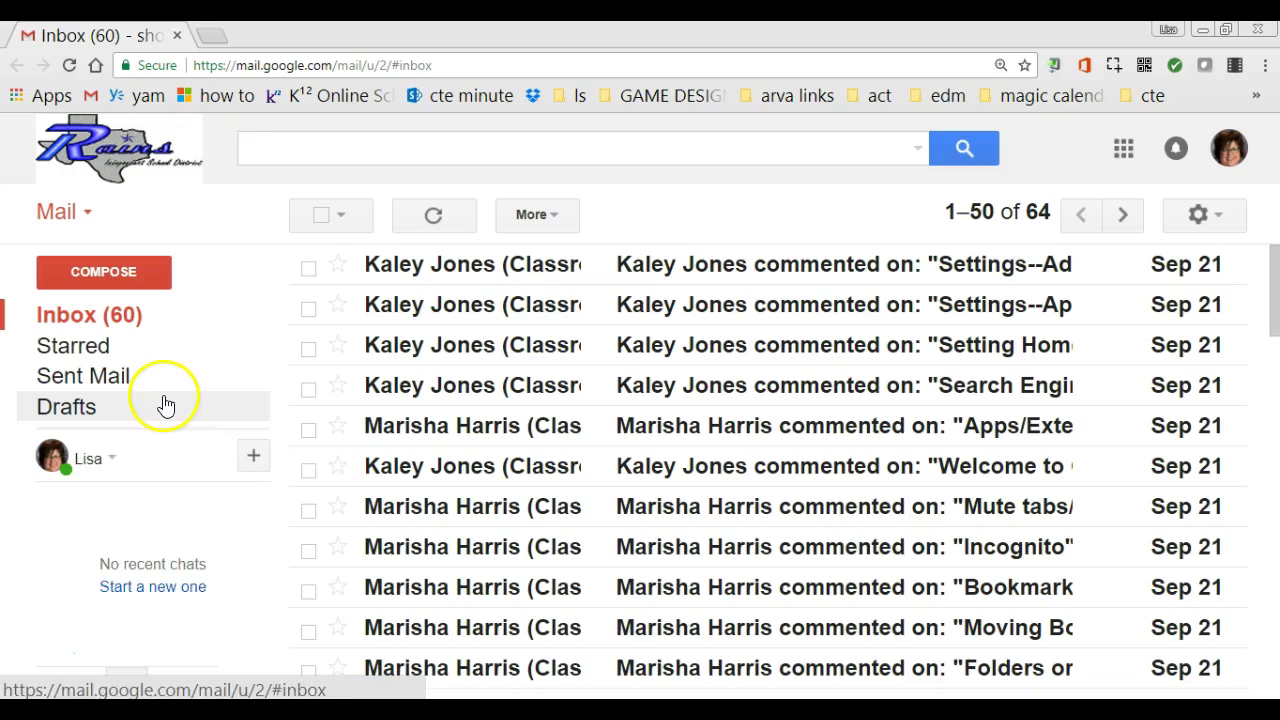
{"action": "mouse_move", "coordinate": [120, 366]}
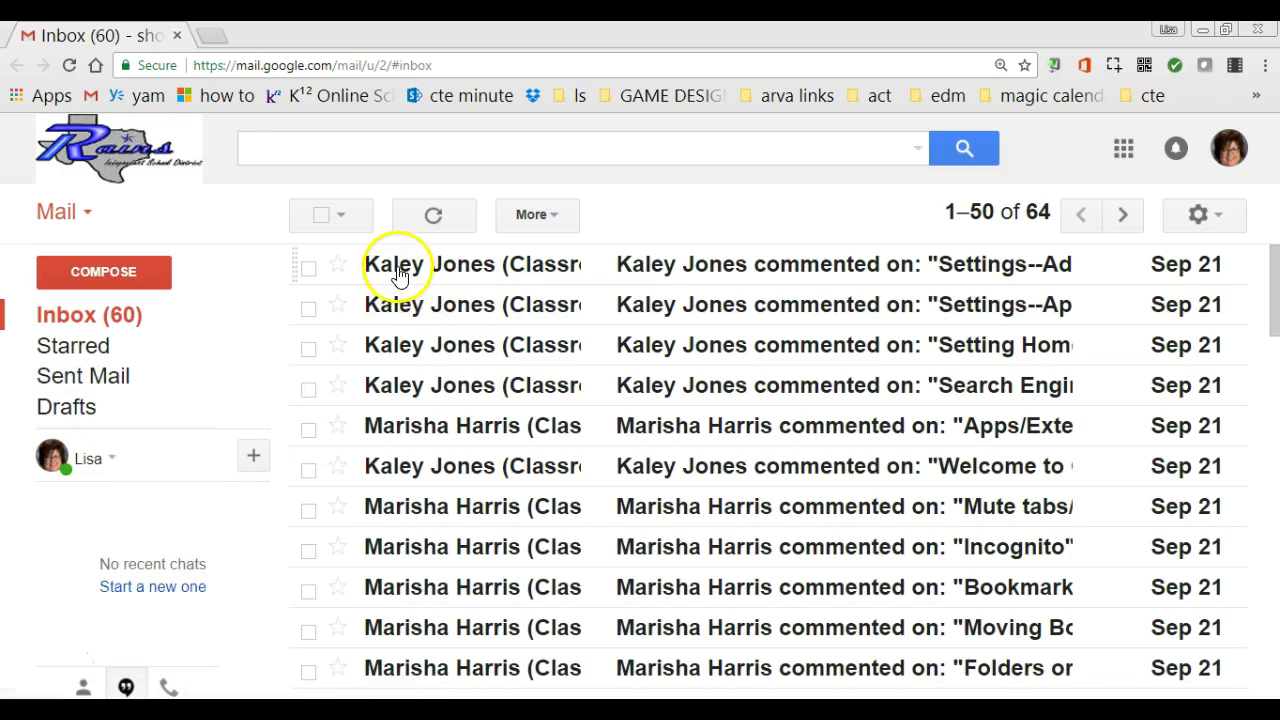
{"action": "mouse_move", "coordinate": [123, 423]}
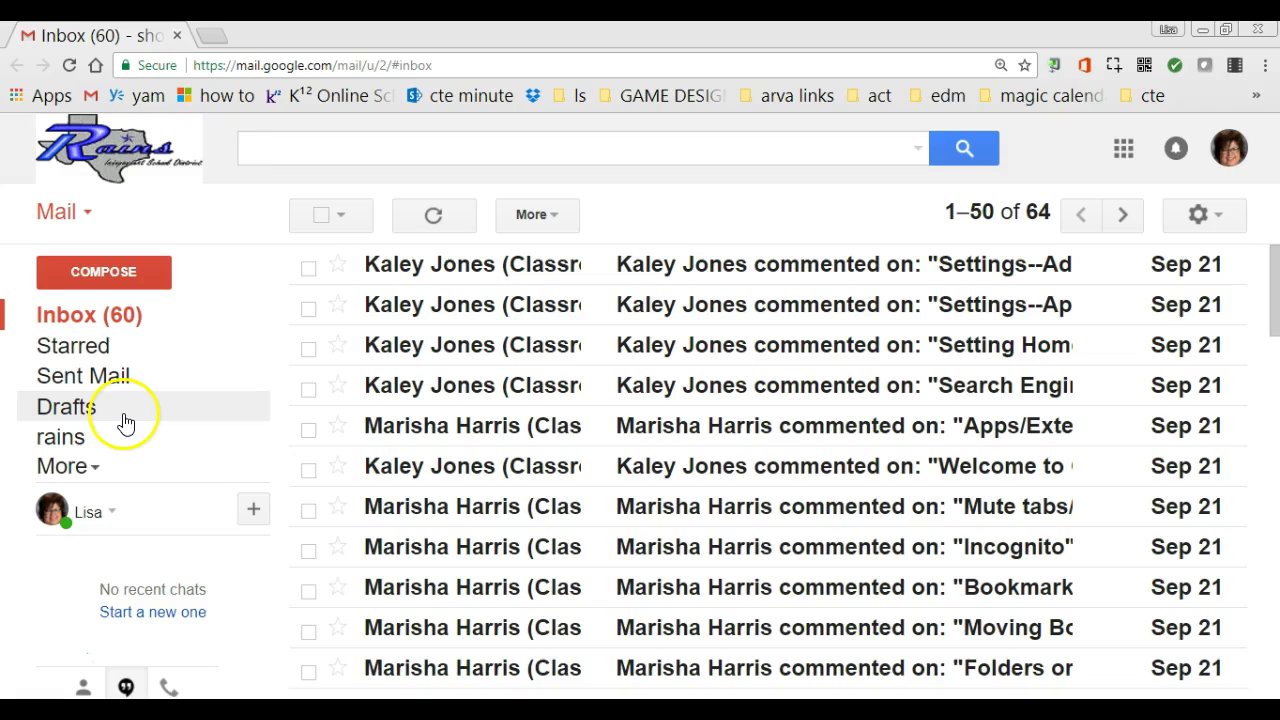
Step: Add a new top-level label named '1718' to the mailbox
{"action": "left_click", "coordinate": [92, 474]}
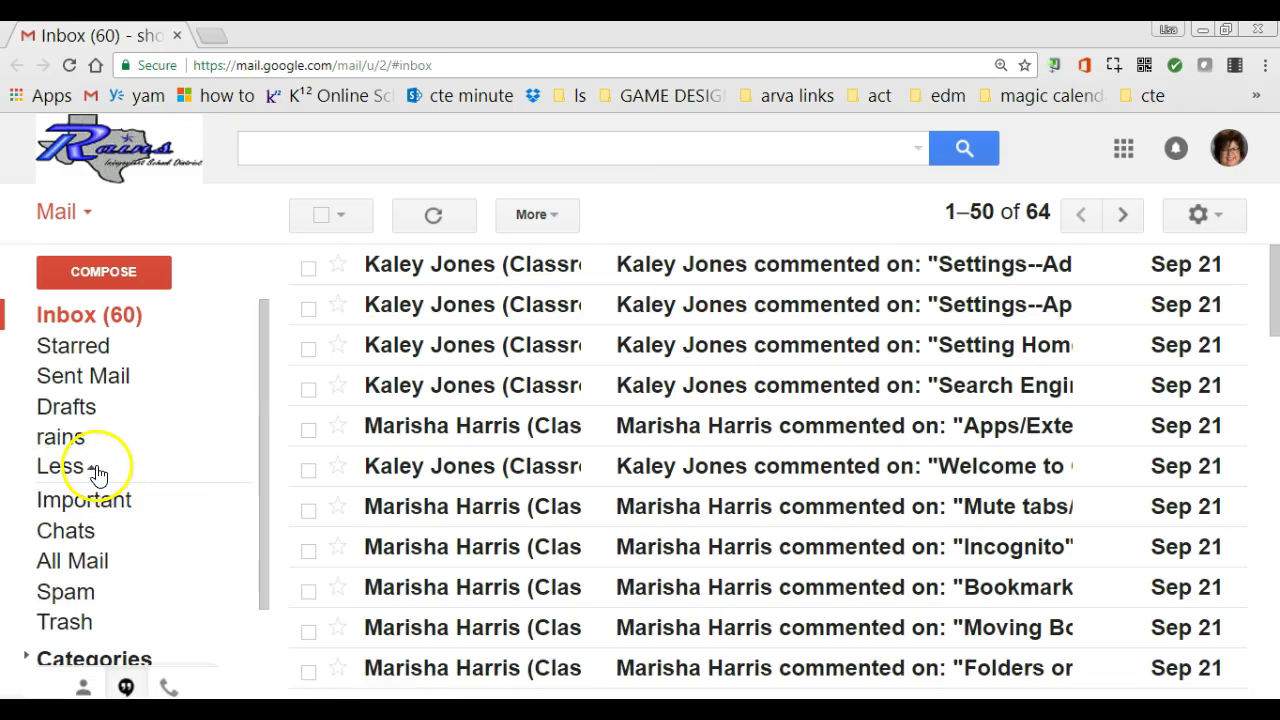
{"action": "scroll", "coordinate": [100, 481], "scroll_direction": "down", "scroll_amount": 1}
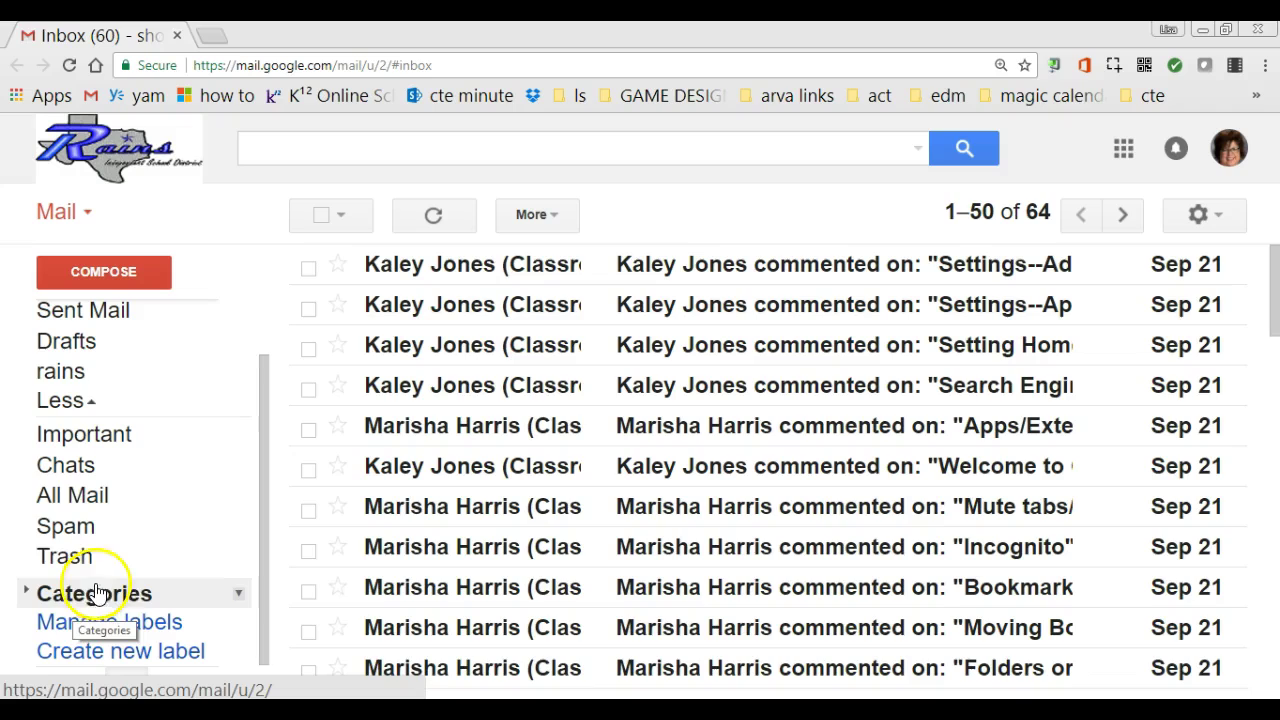
{"action": "left_click", "coordinate": [130, 652]}
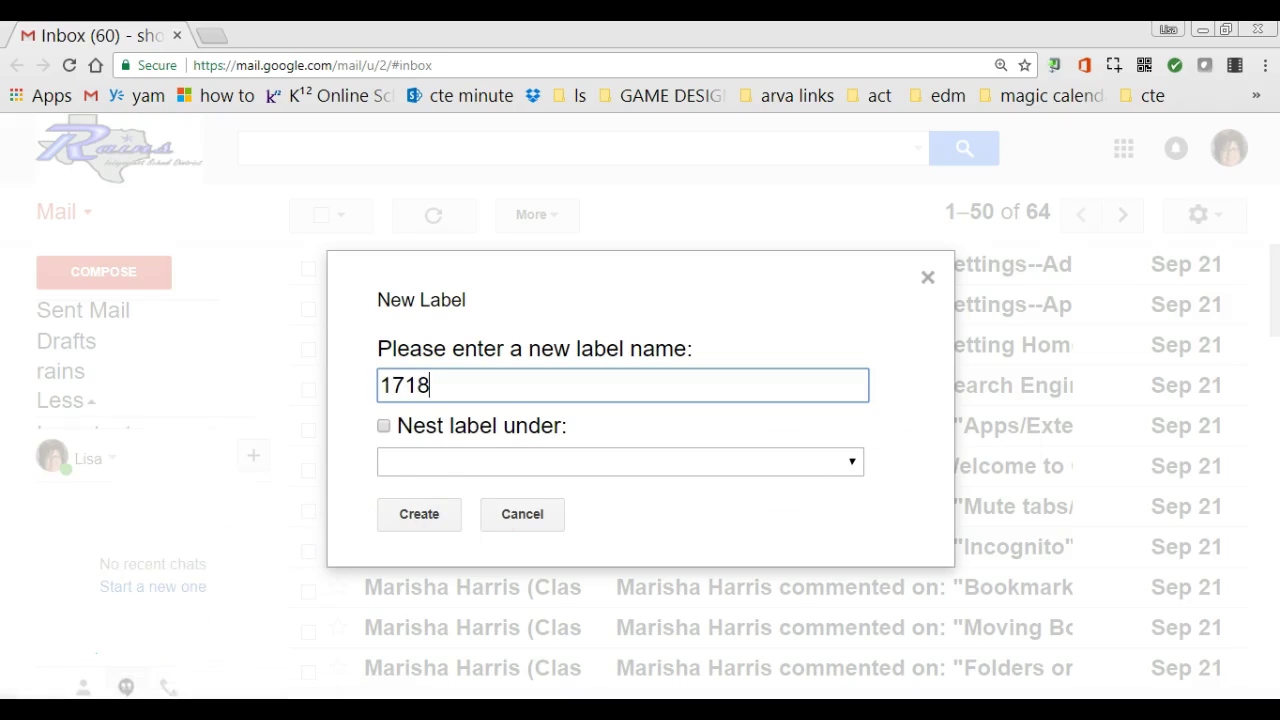
{"action": "type", "text": "1718"}
{"action": "left_click", "coordinate": [421, 514]}
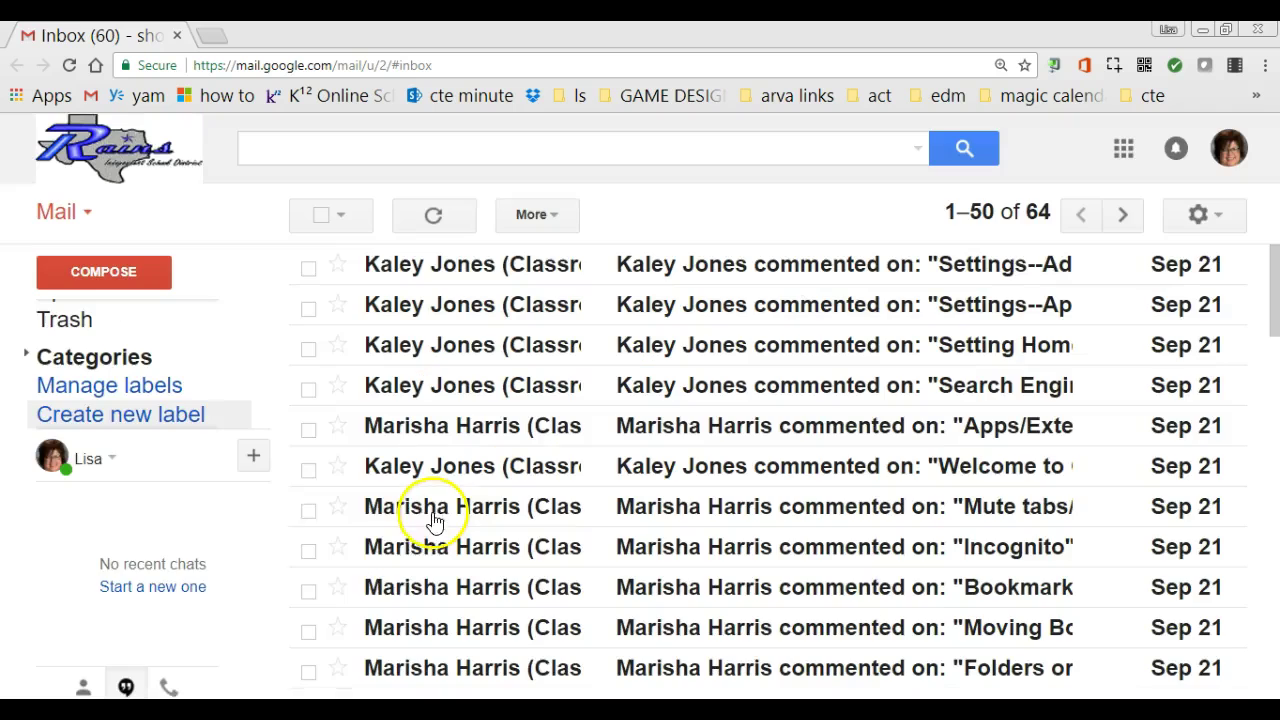
{"action": "scroll", "coordinate": [70, 417], "scroll_direction": "up", "scroll_amount": 3}
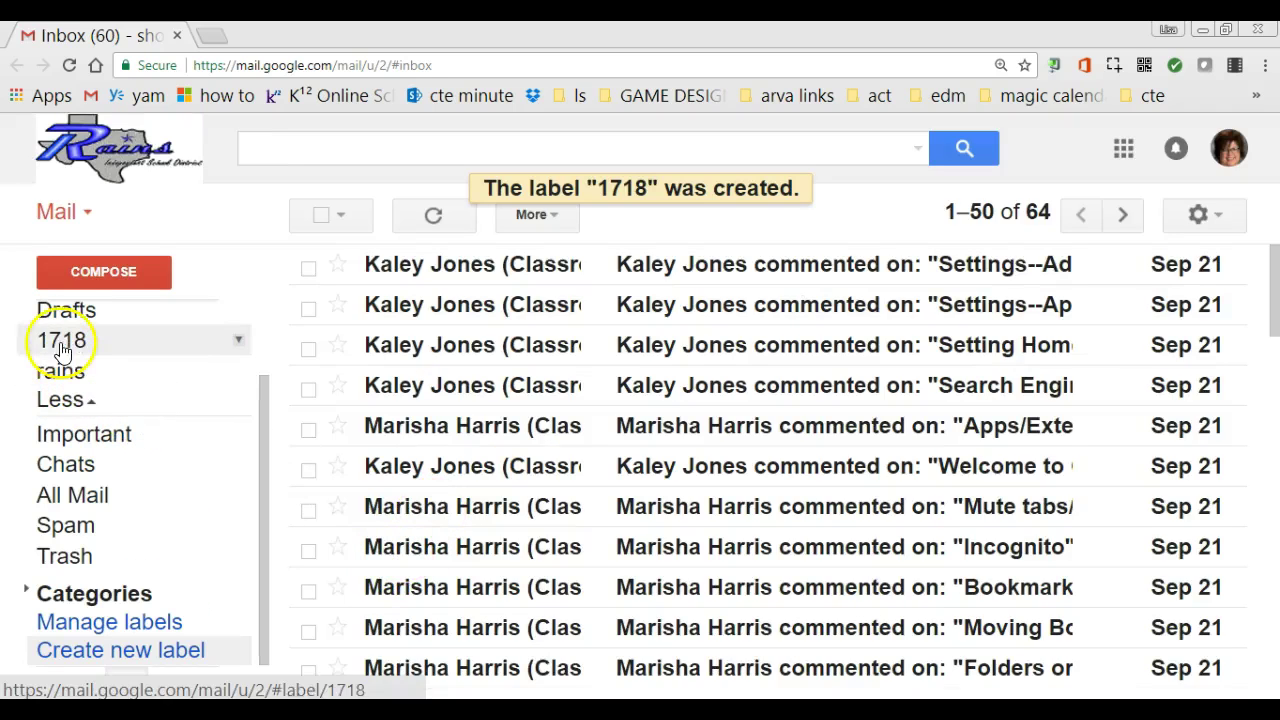
{"action": "scroll", "coordinate": [103, 369], "scroll_direction": "up", "scroll_amount": 3}
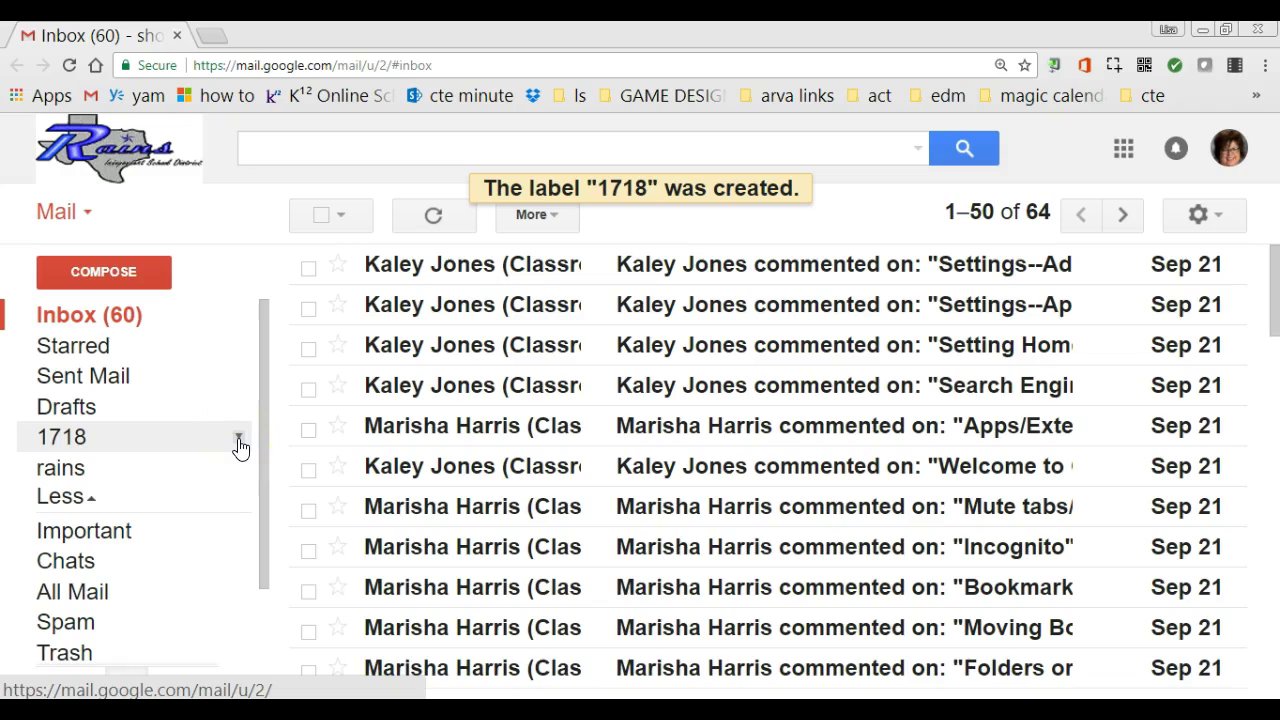
{"action": "scroll", "coordinate": [165, 505], "scroll_direction": "down", "scroll_amount": 2}
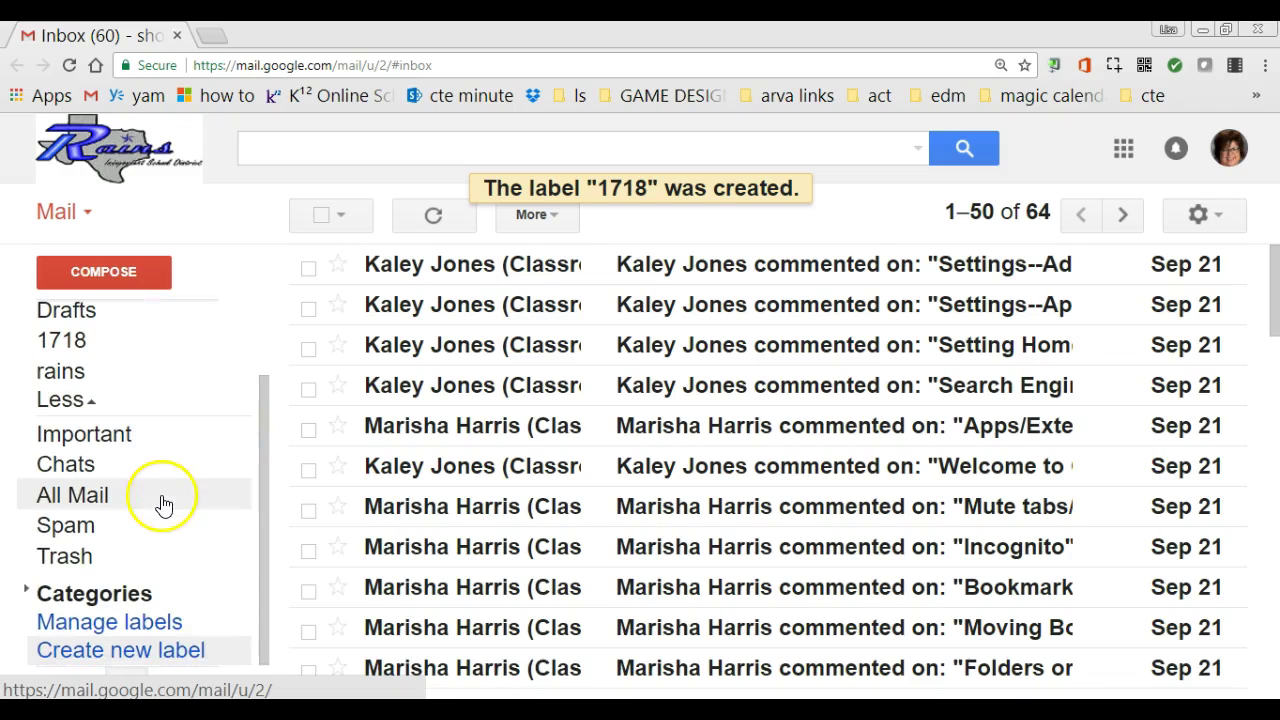
Step: Create a label 'chrome browser' with 'Nest label under' set to 1718
{"action": "left_click", "coordinate": [186, 652]}
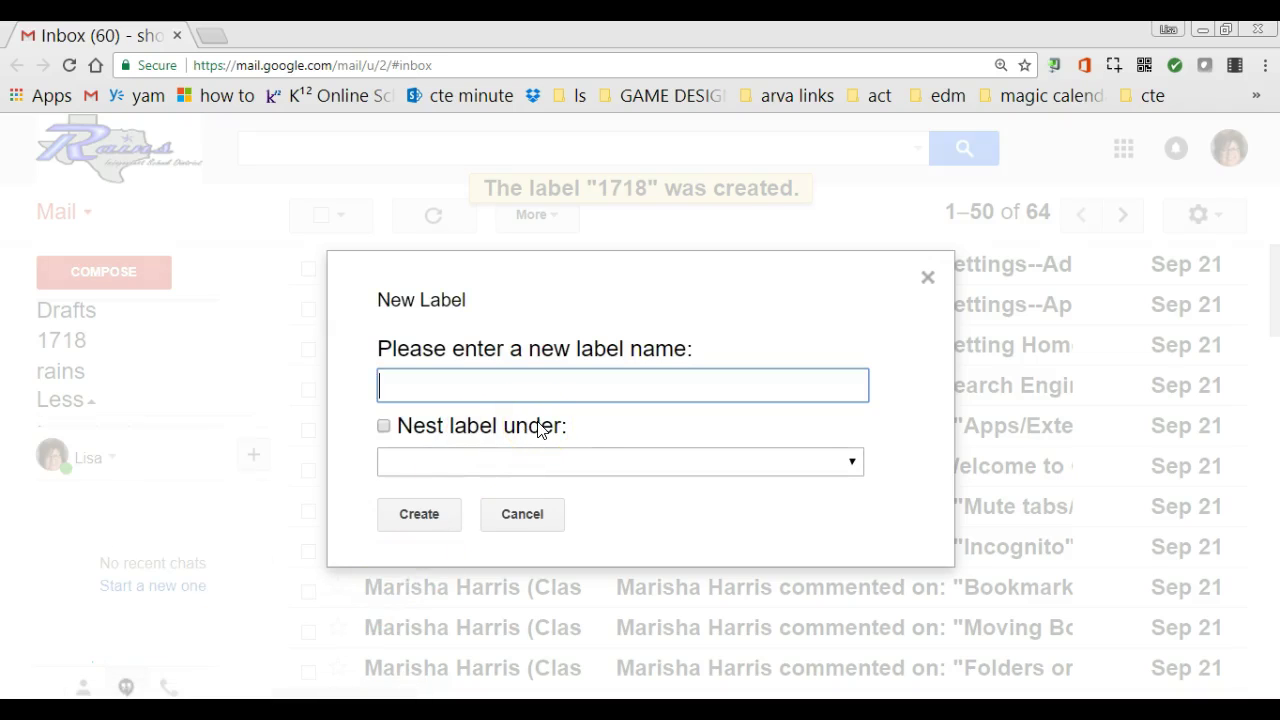
{"action": "type", "text": "chrome"}
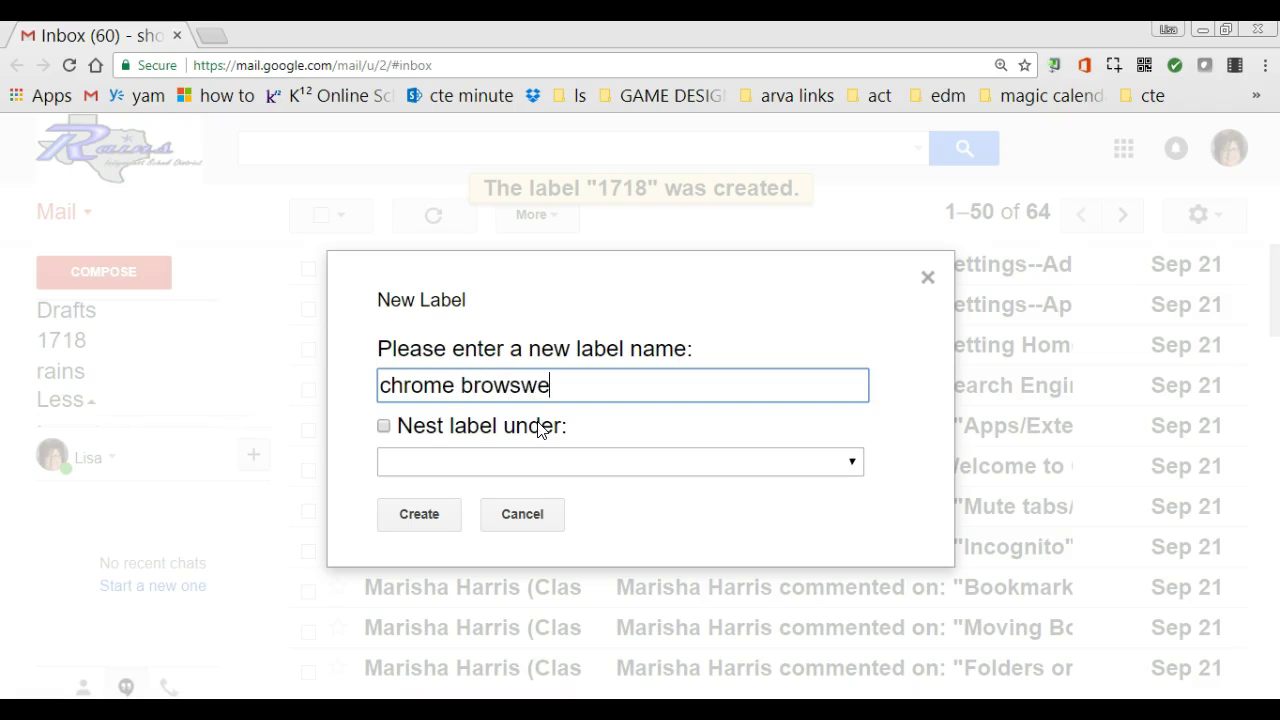
{"action": "type", "text": " browswe"}
{"action": "key", "text": "BackSpace"}
{"action": "type", "text": "er"}
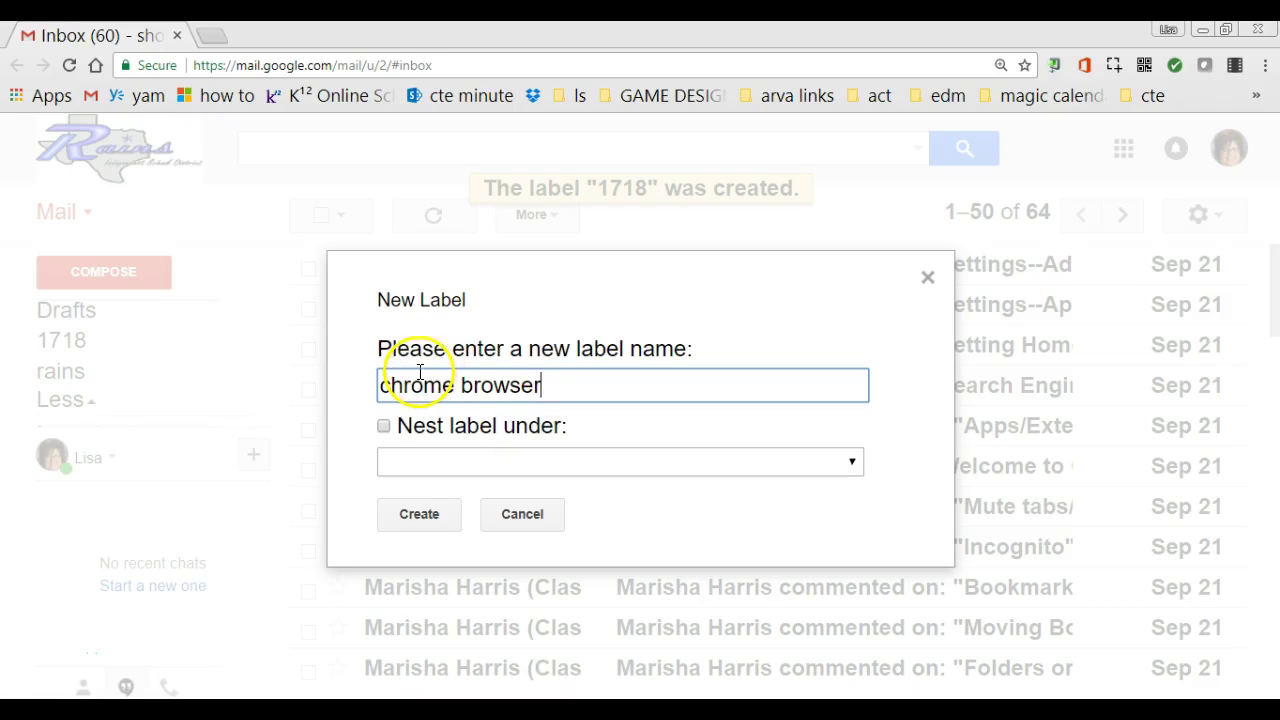
{"action": "left_click", "coordinate": [384, 427]}
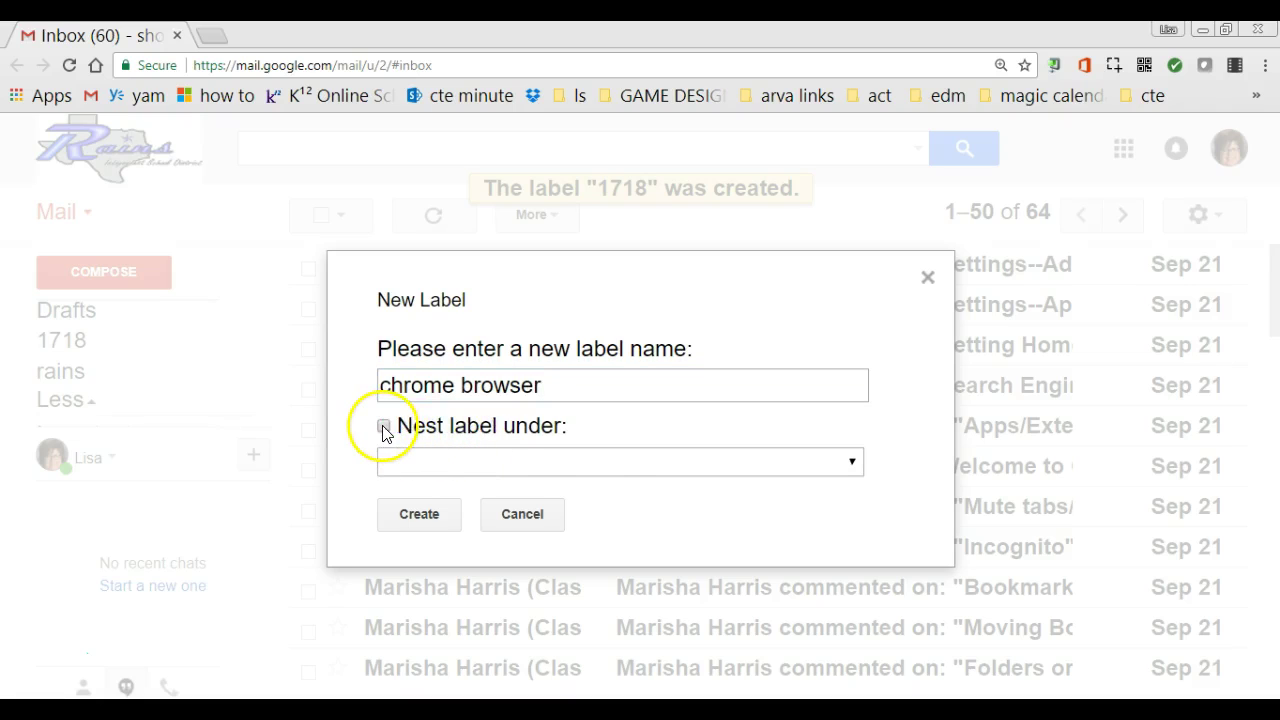
{"action": "left_click", "coordinate": [730, 465]}
{"action": "left_click", "coordinate": [664, 519]}
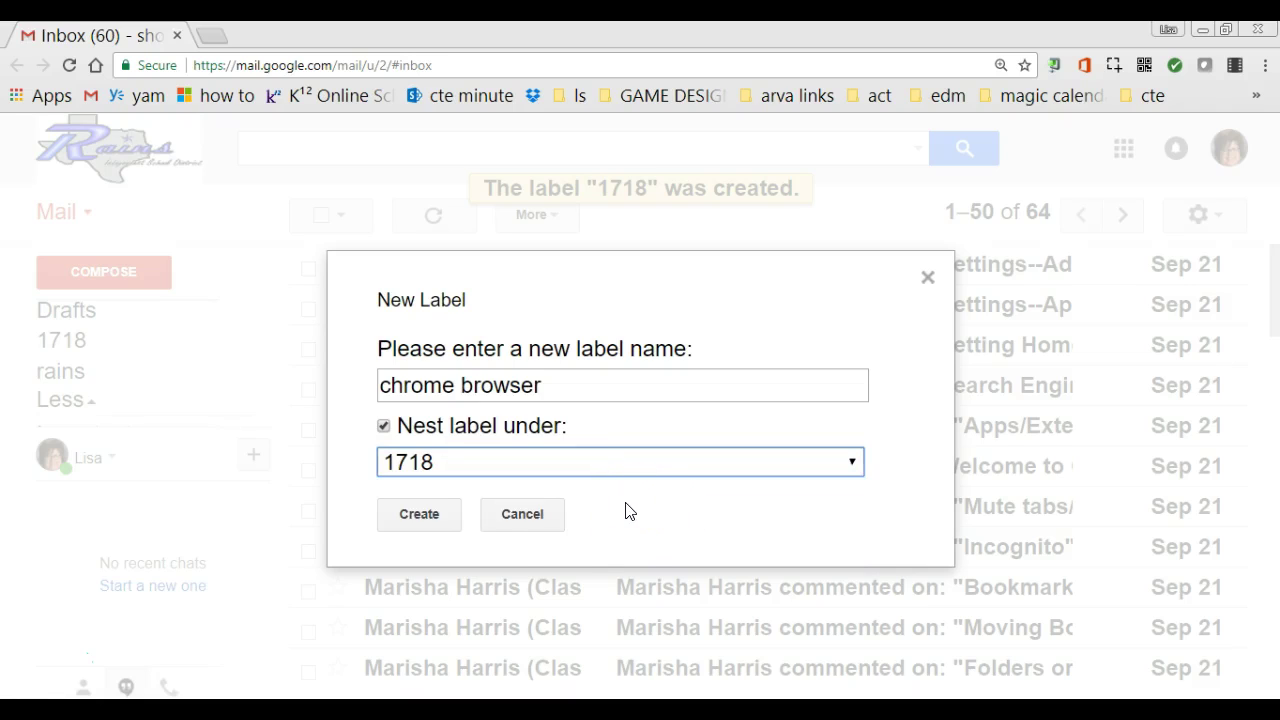
{"action": "left_click", "coordinate": [543, 528]}
{"action": "left_click", "coordinate": [531, 524]}
{"action": "left_click", "coordinate": [420, 514]}
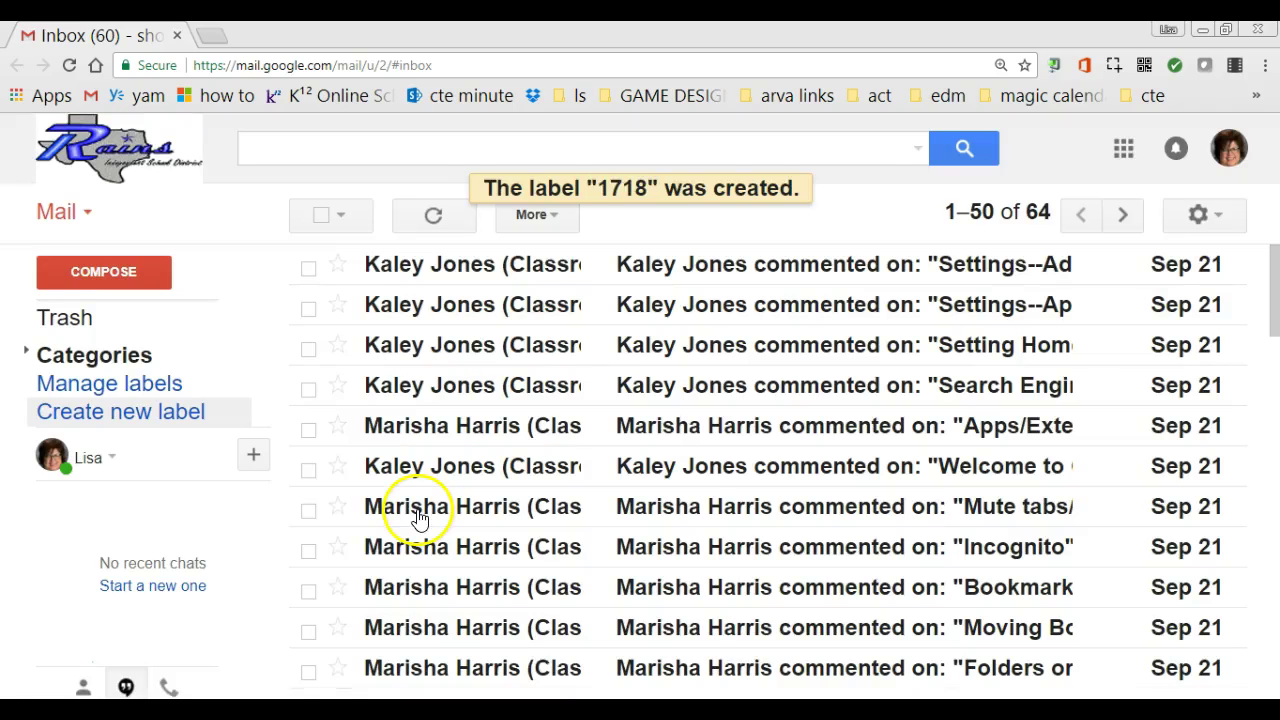
Step: Expand 1718 to show its sub-label, then check all 50 conversations on the inbox page
{"action": "scroll", "coordinate": [129, 330], "scroll_direction": "up", "scroll_amount": 3}
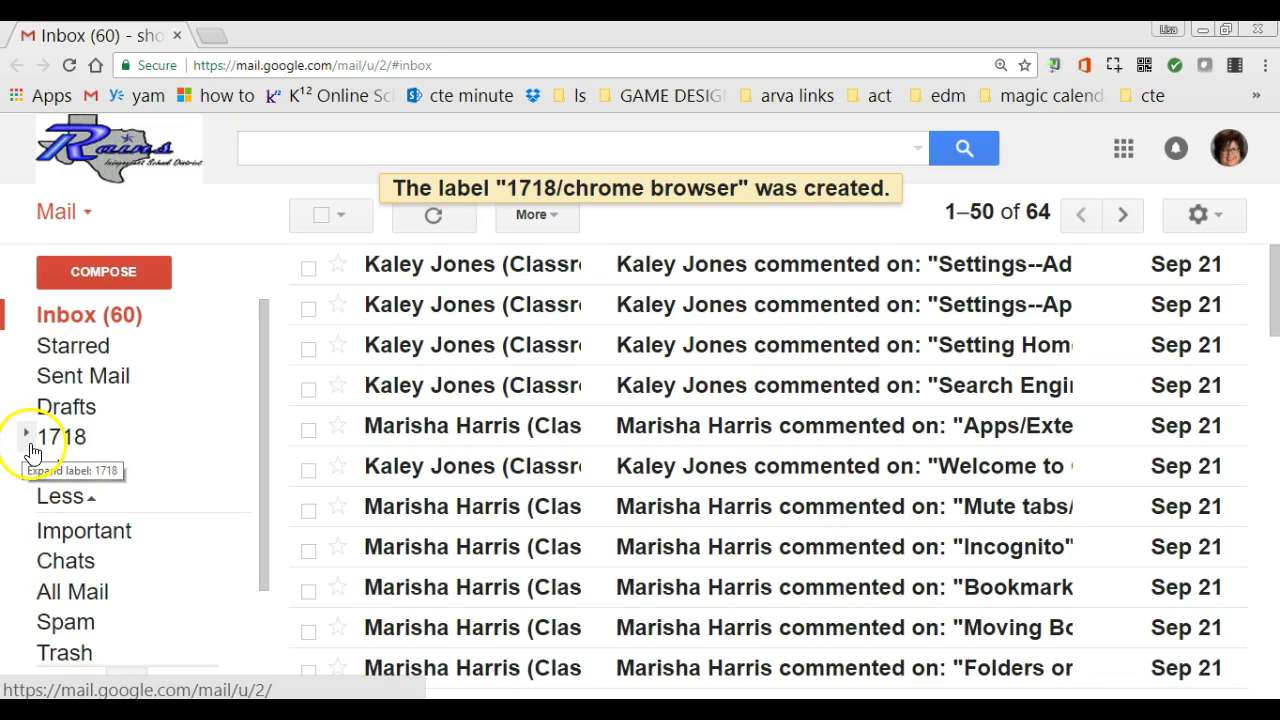
{"action": "left_click", "coordinate": [26, 434]}
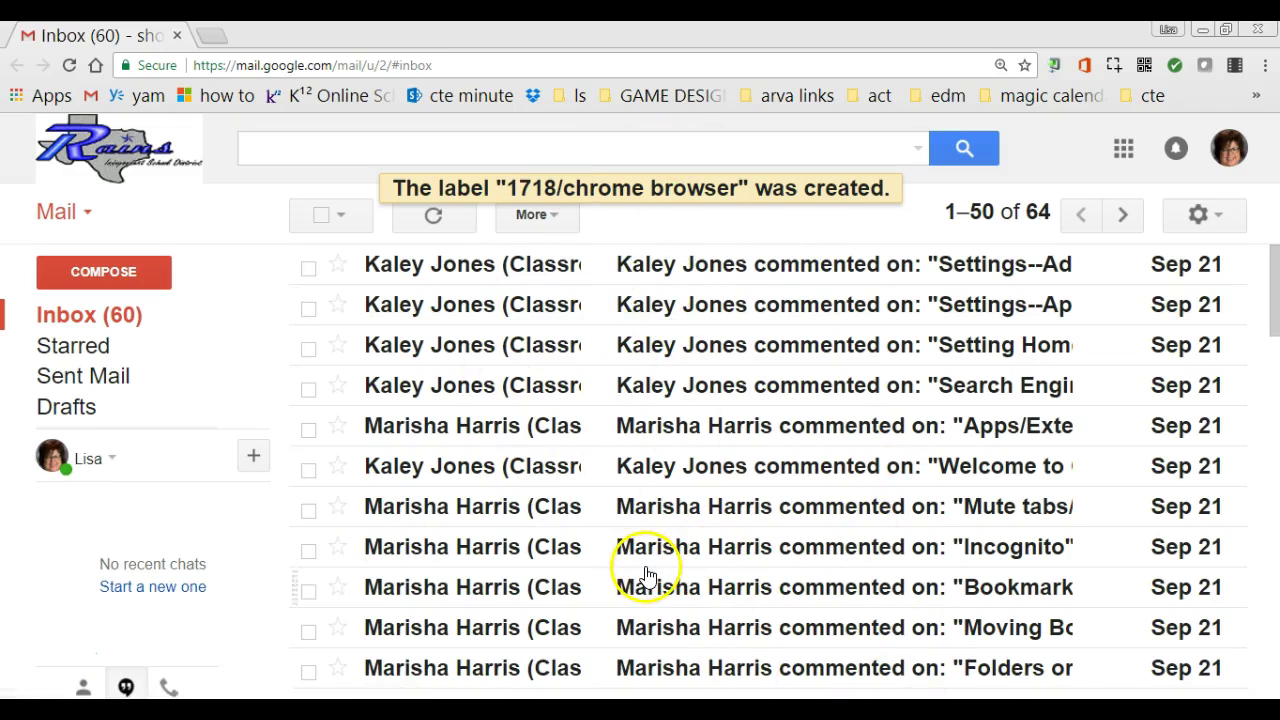
{"action": "left_click", "coordinate": [321, 218]}
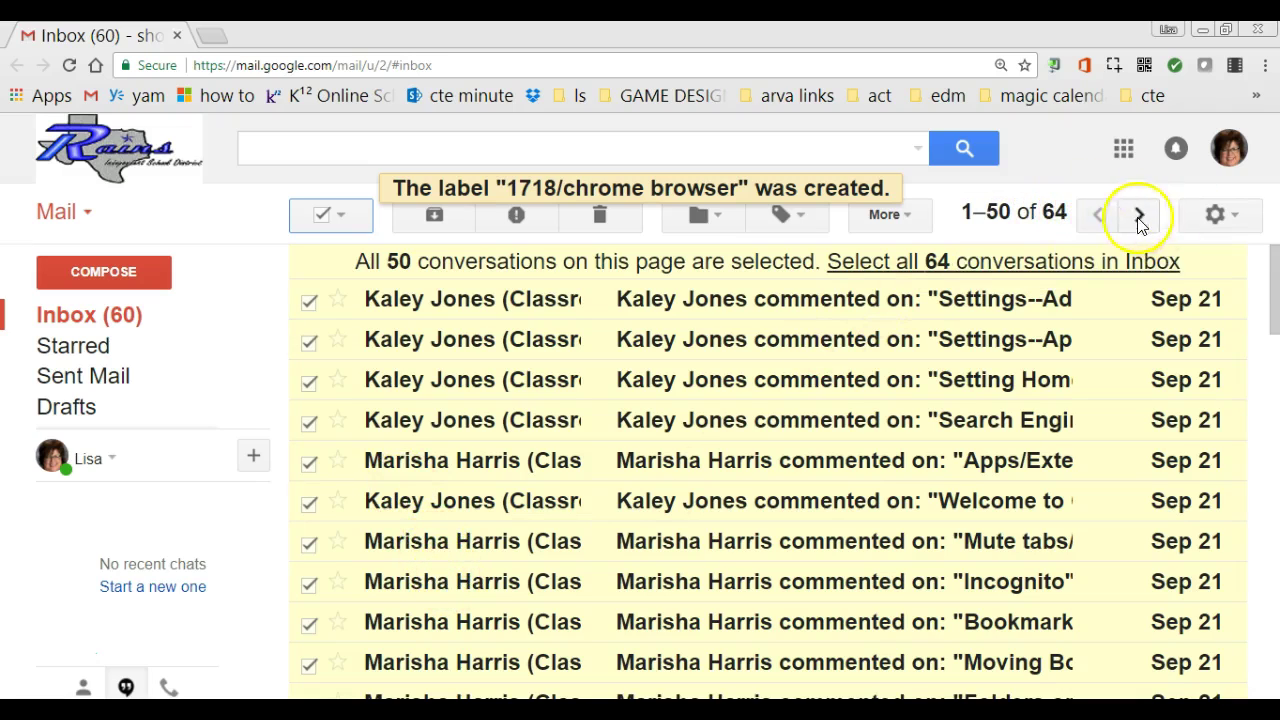
Step: Move the 50 selected conversations to 1718/chrome browser, leaving 14 in the inbox
{"action": "left_click", "coordinate": [718, 228]}
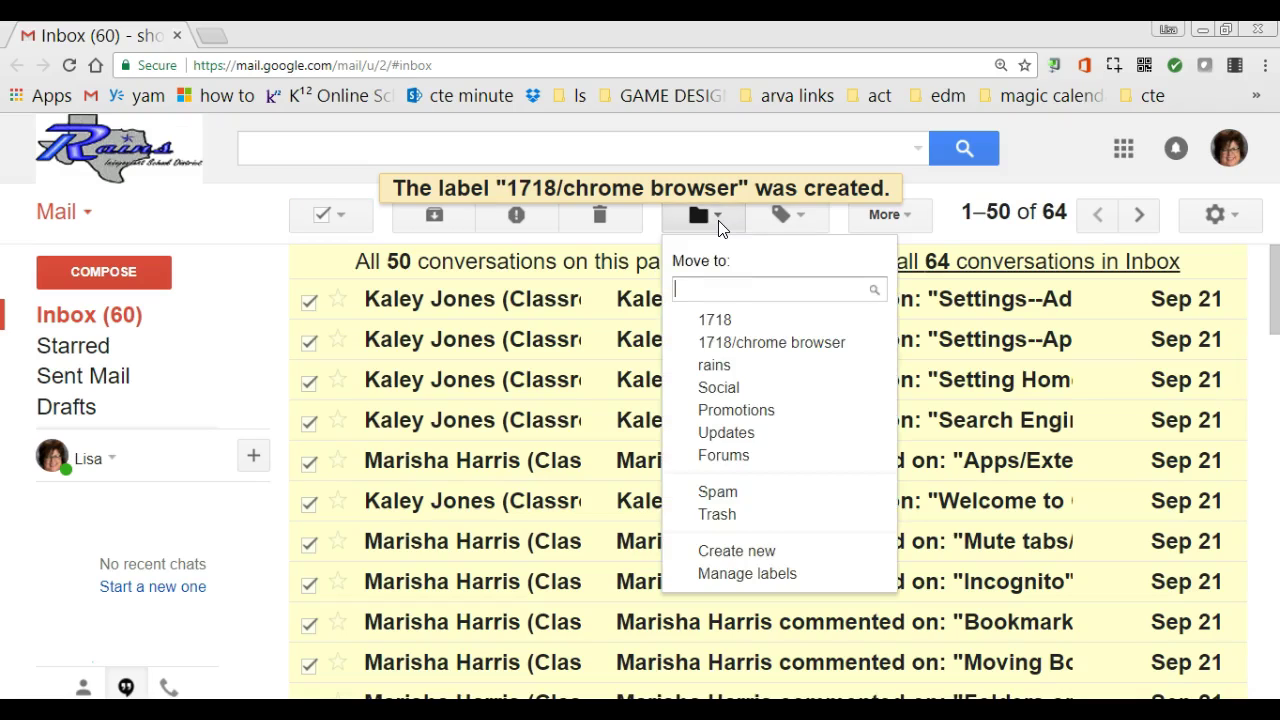
{"action": "left_click", "coordinate": [731, 350]}
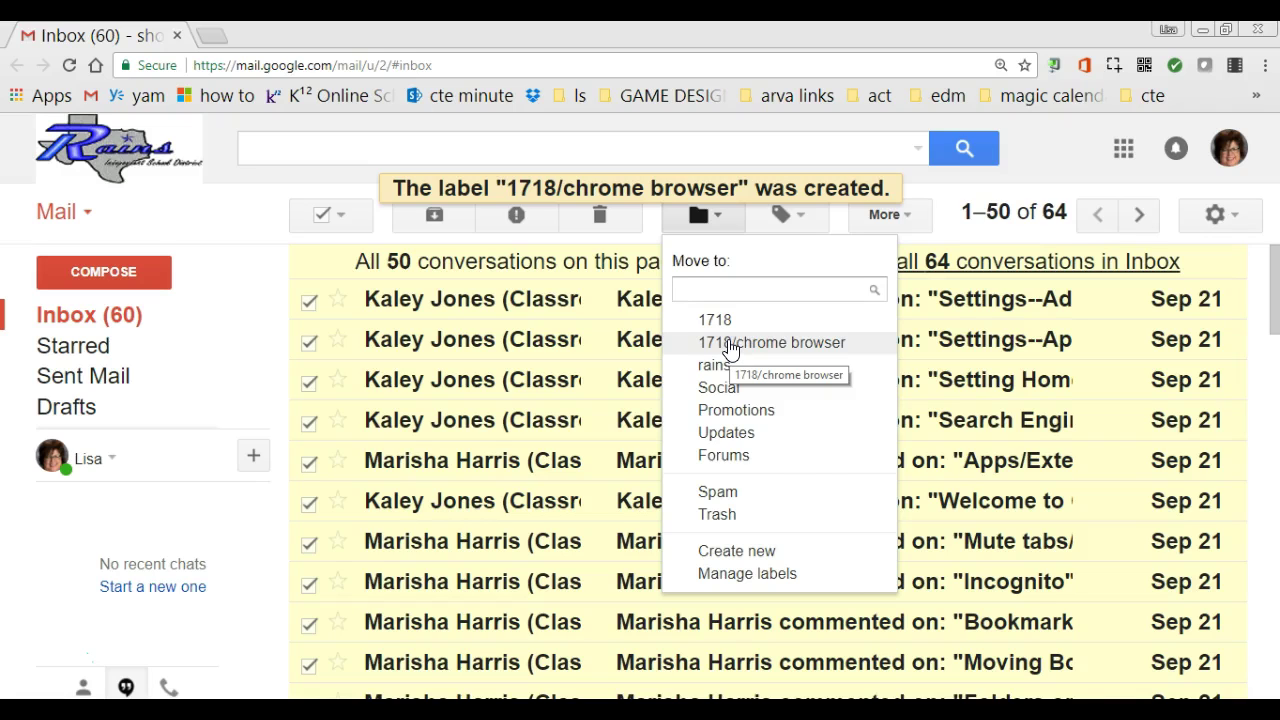
{"action": "left_click", "coordinate": [730, 345]}
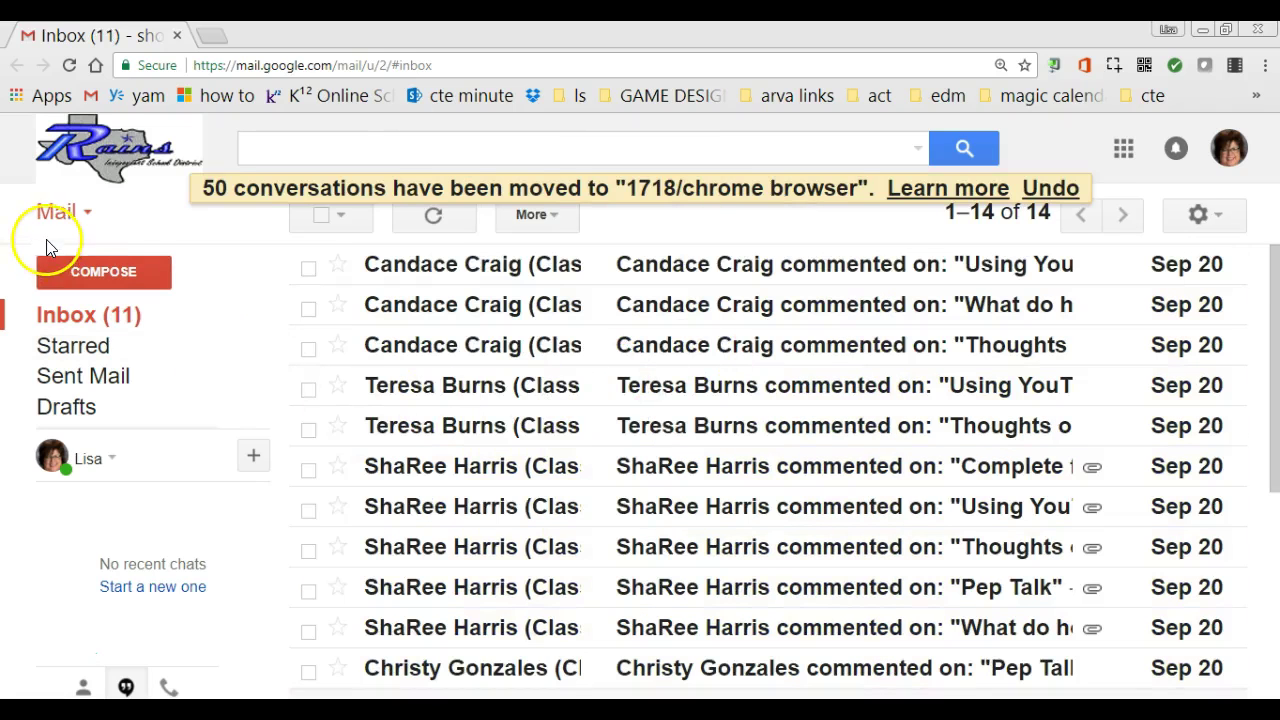
{"action": "left_click", "coordinate": [128, 316]}
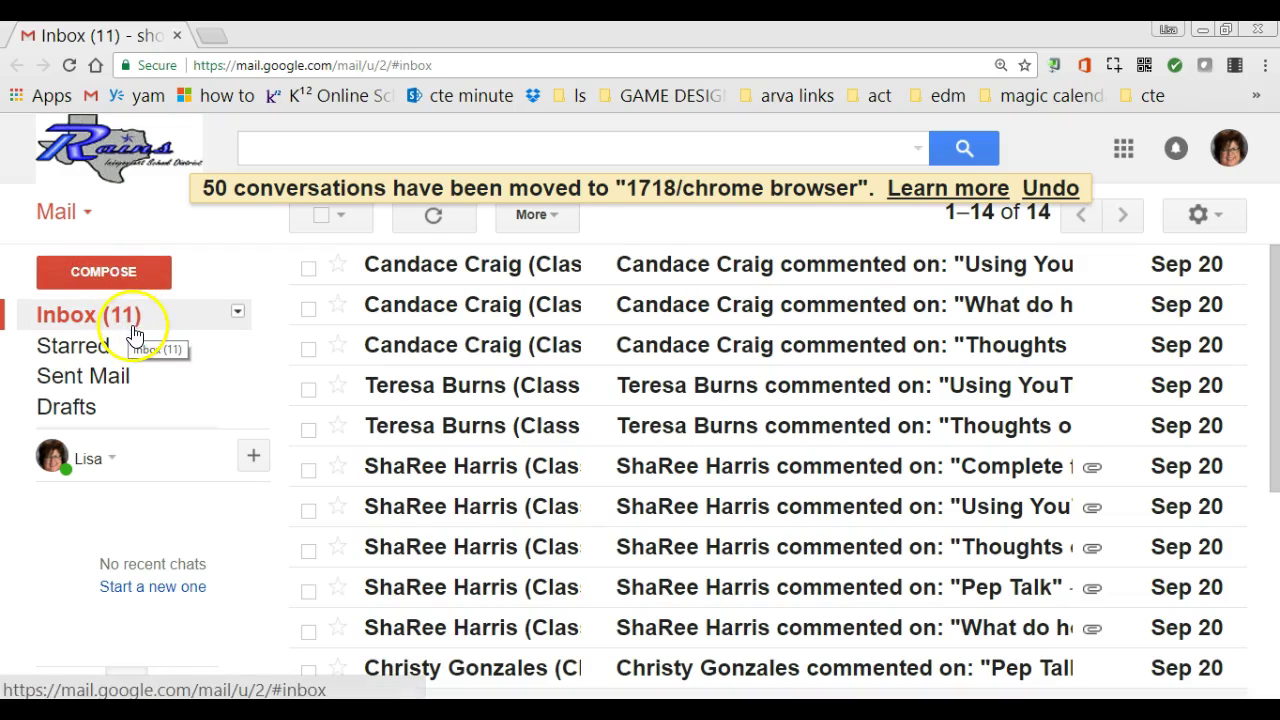
Step: Display the 1718/chrome browser label's 50 Sep 21 Classroom comment conversations
{"action": "mouse_move", "coordinate": [160, 372]}
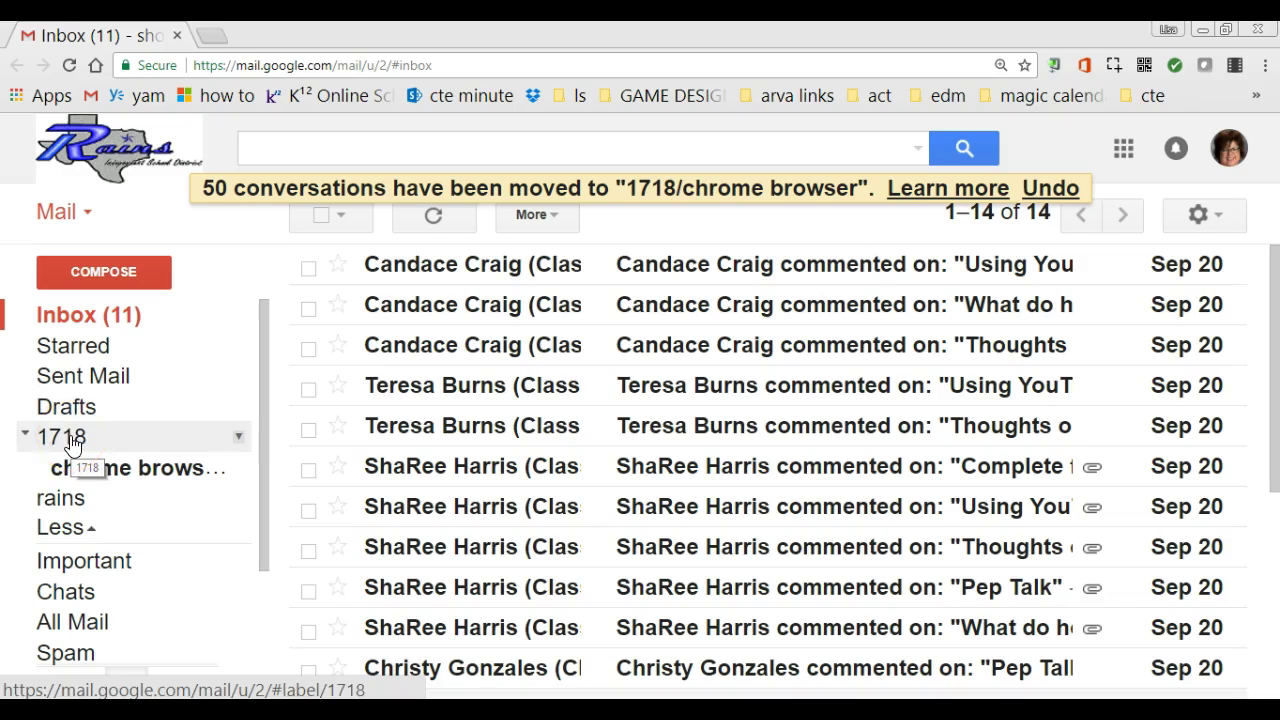
{"action": "left_click", "coordinate": [116, 482]}
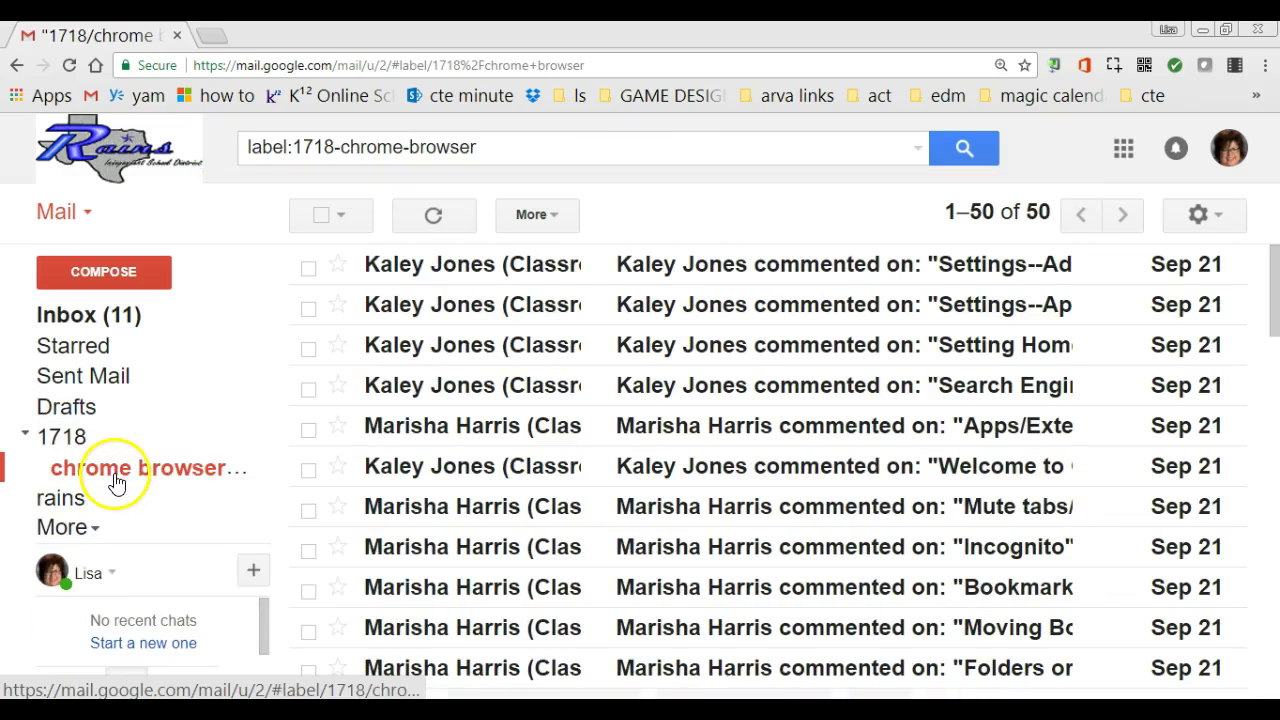